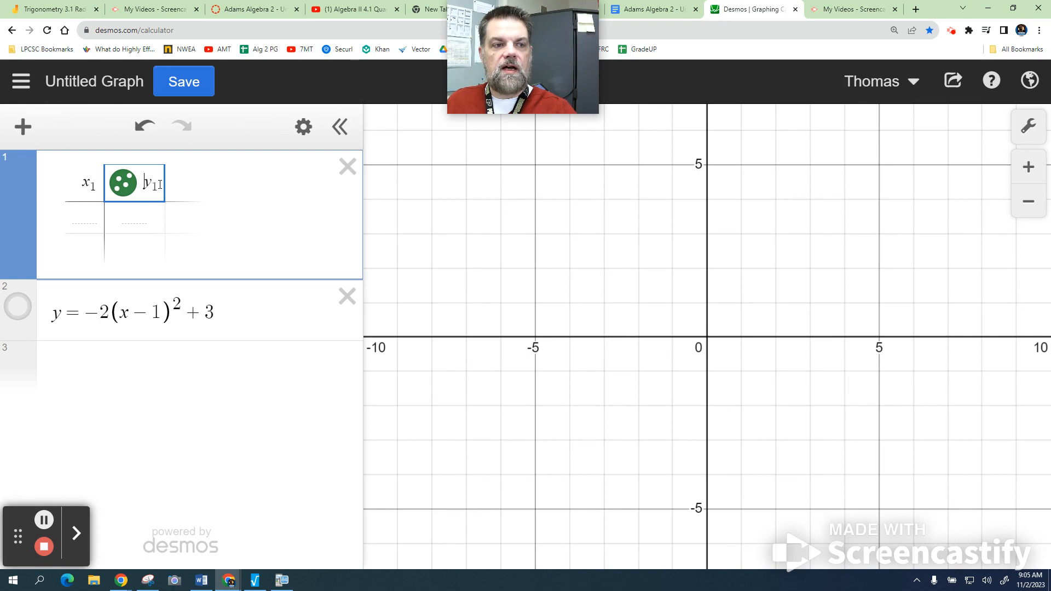
- Try to replace the table's y₁ column header with an expression beginning −2(x) and check the header's warning
{"action": "double_click", "coordinate": [146, 185]}
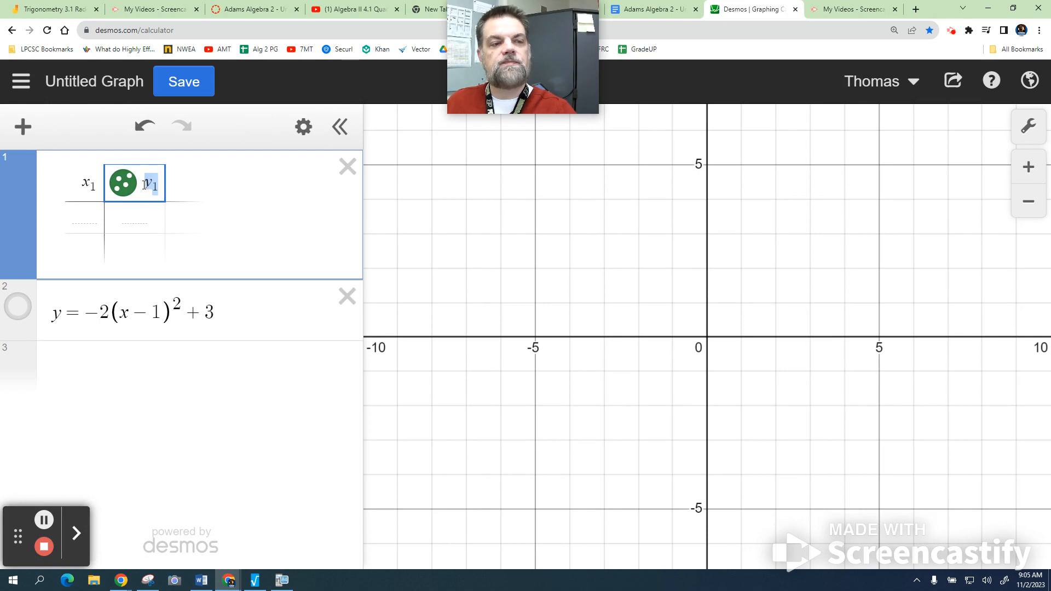
{"action": "key", "text": "BackSpace"}
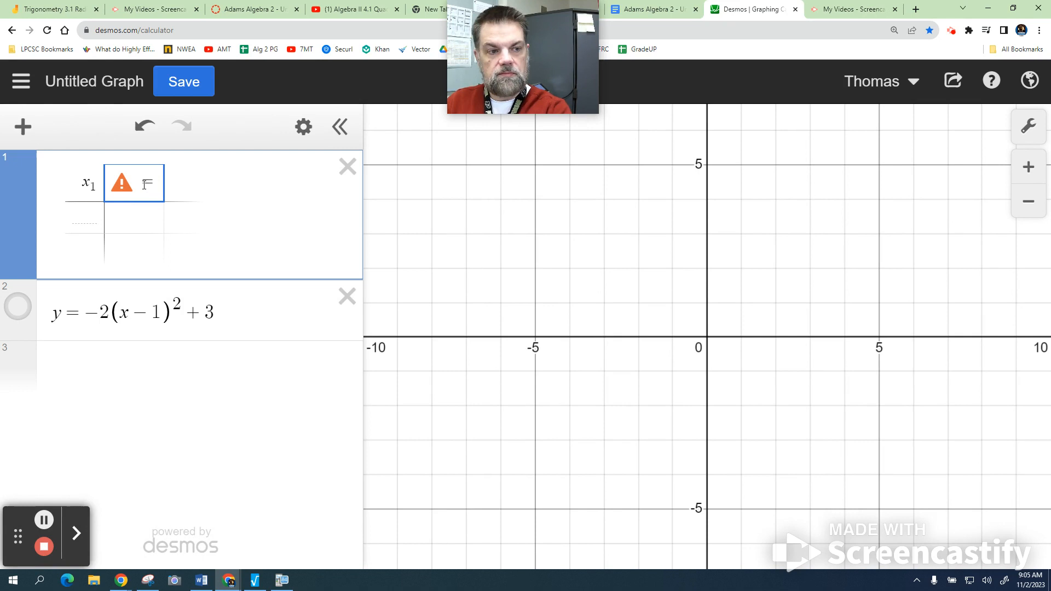
{"action": "type", "text": "-2"}
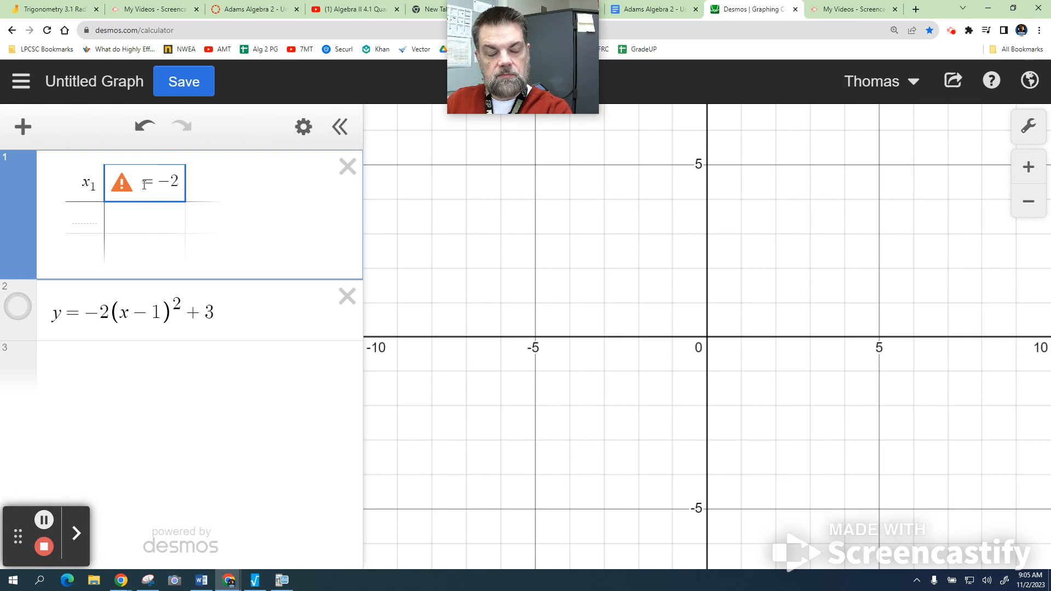
{"action": "type", "text": "("}
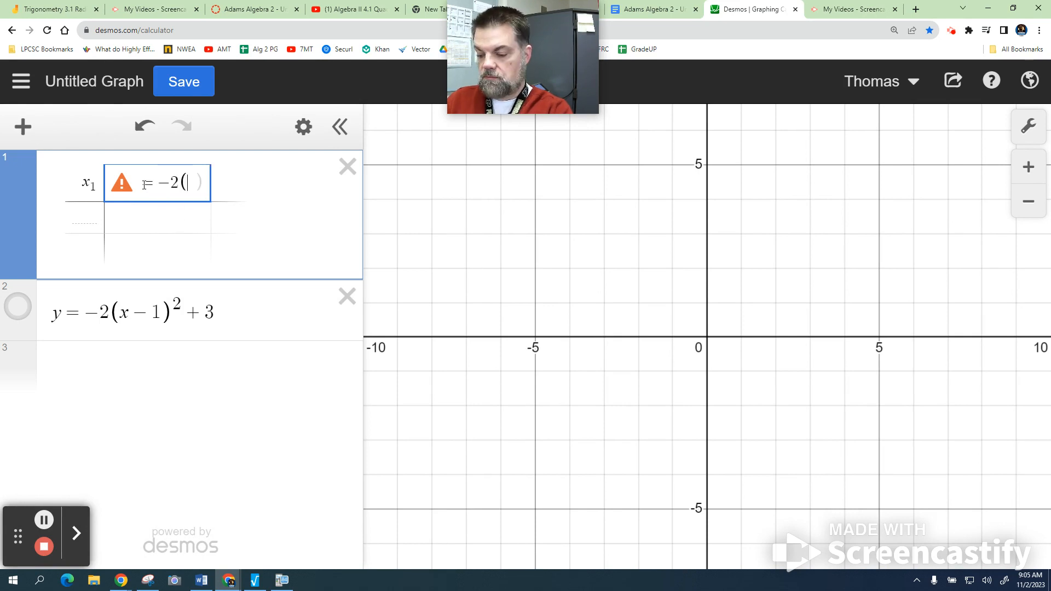
{"action": "type", "text": "x"}
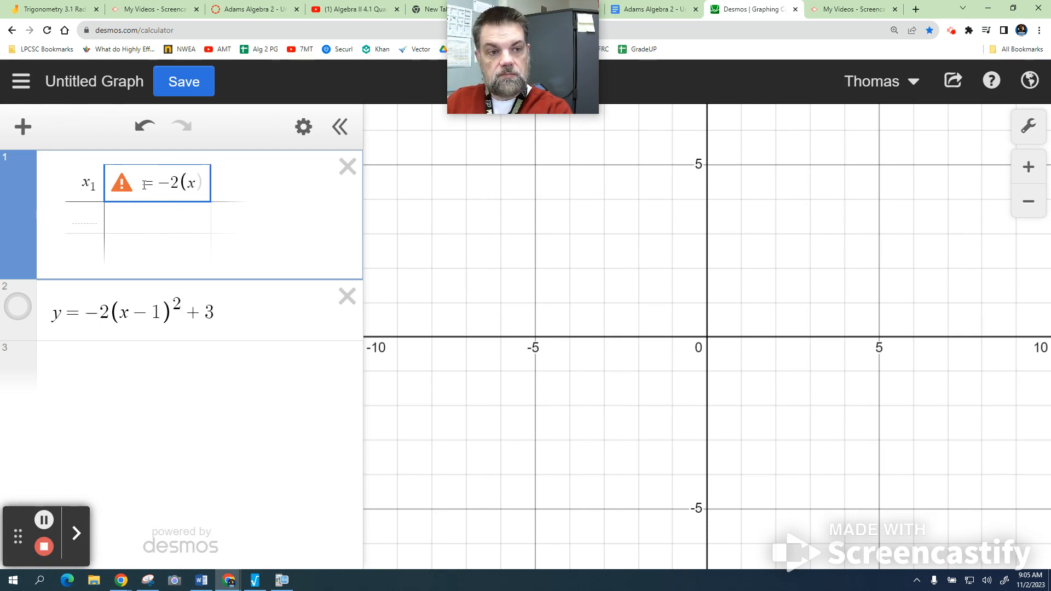
{"action": "left_click", "coordinate": [93, 185]}
{"action": "left_click_drag", "start_coordinate": [179, 182], "coordinate": [201, 185]}
{"action": "left_click", "coordinate": [195, 184]}
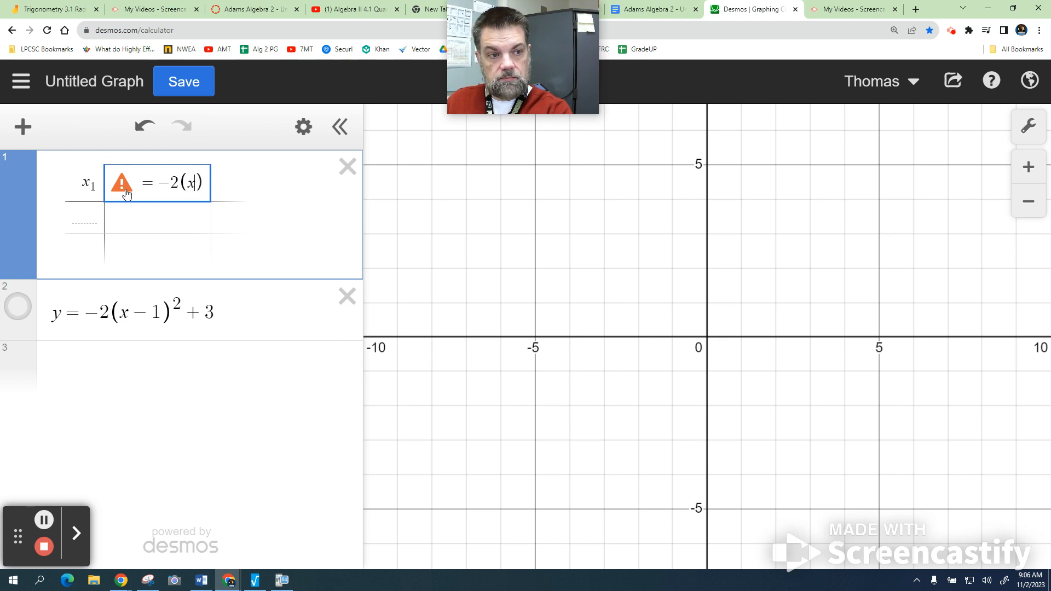
{"action": "mouse_move", "coordinate": [126, 193]}
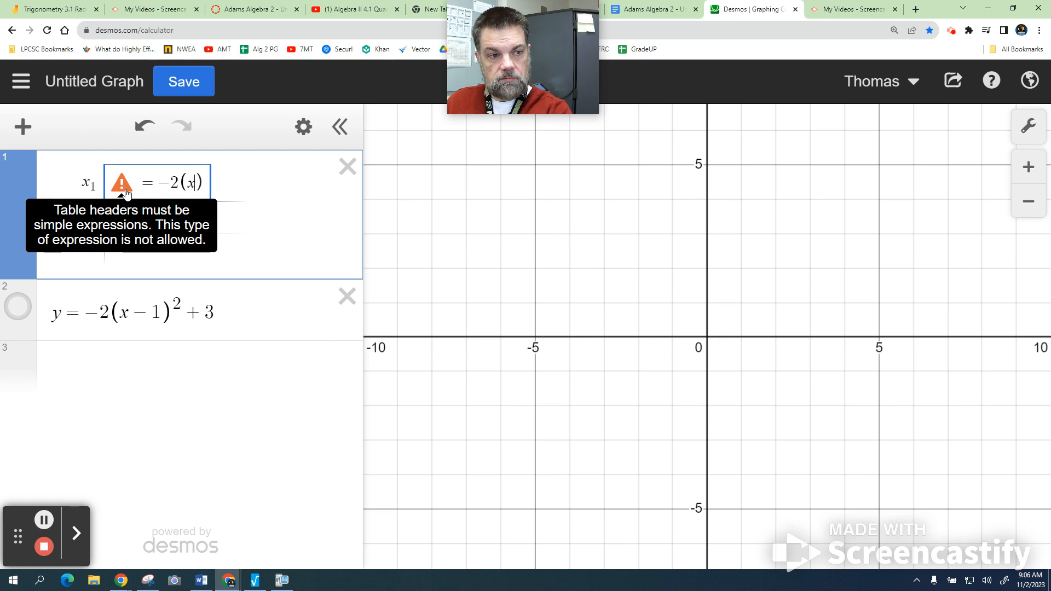
{"action": "left_click", "coordinate": [203, 182]}
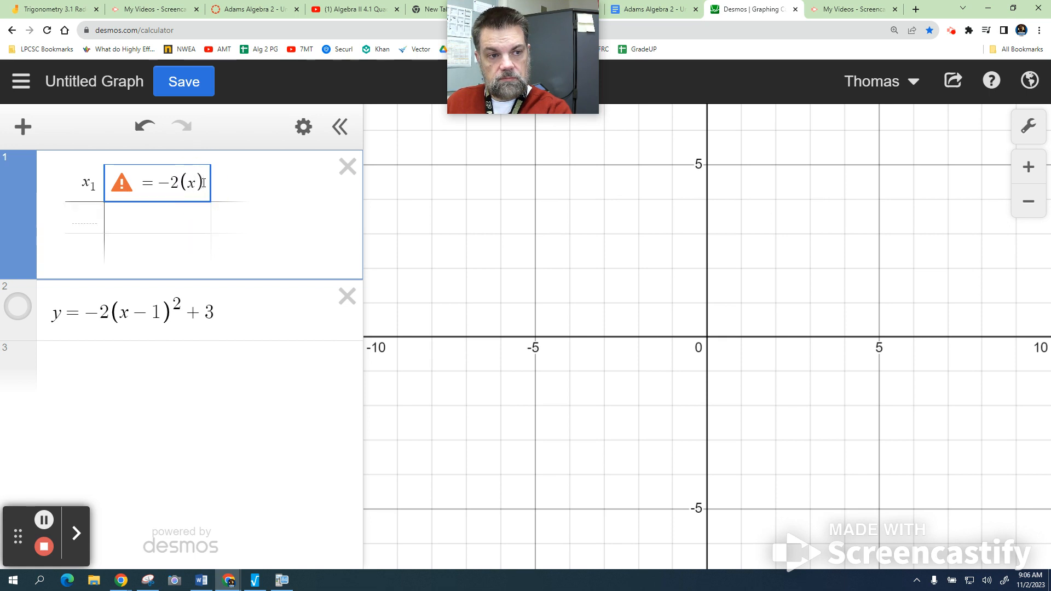
- Delete the table above the equation y = −2(x − 1)² + 3 and insert a new blank table below it
{"action": "left_click", "coordinate": [347, 166]}
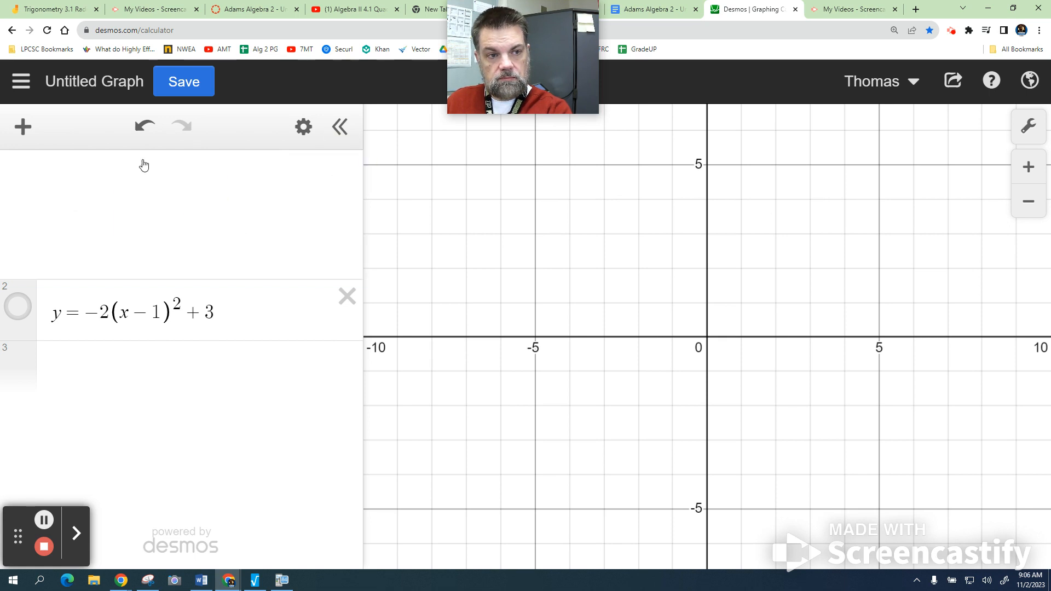
{"action": "left_click", "coordinate": [27, 134]}
{"action": "left_click", "coordinate": [52, 268]}
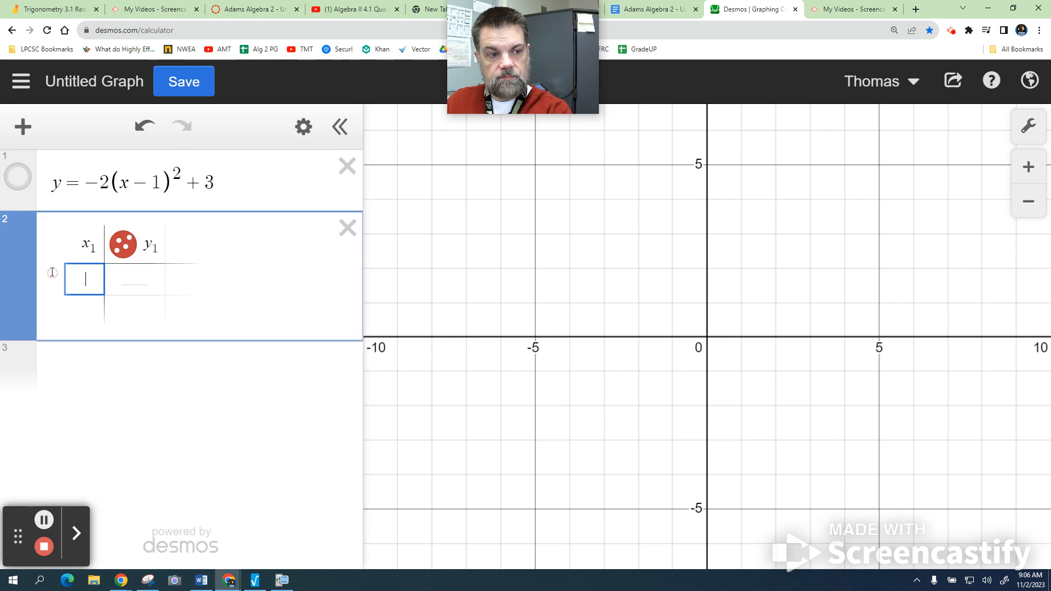
{"action": "left_click", "coordinate": [144, 280]}
{"action": "left_click", "coordinate": [92, 280]}
{"action": "left_click", "coordinate": [131, 276]}
{"action": "left_click", "coordinate": [85, 280]}
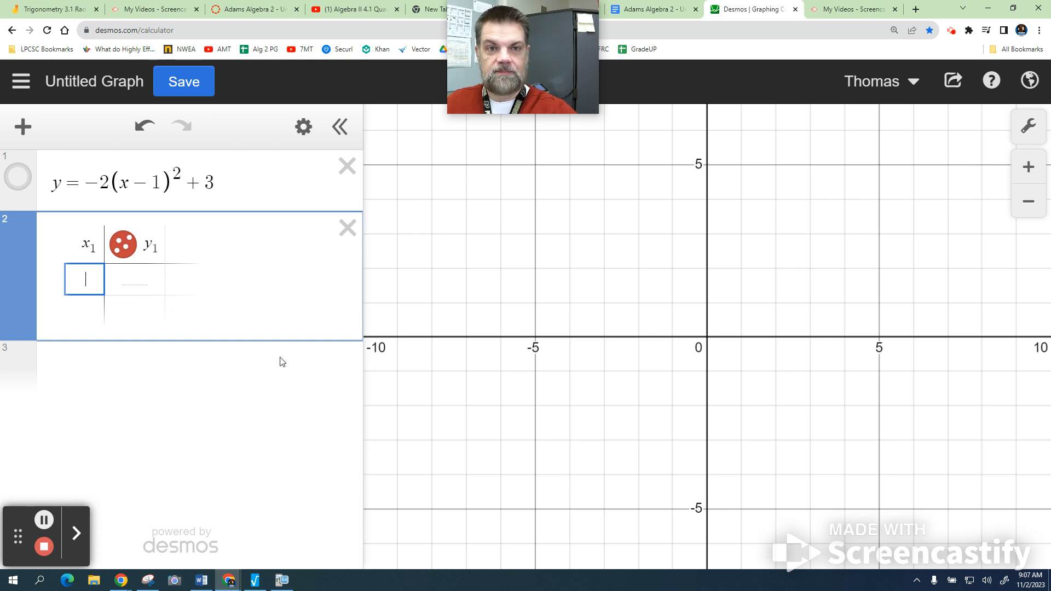
- Enter the general vertex form y = a(x − h)² + k as a new expression below the table
{"action": "left_click", "coordinate": [80, 366]}
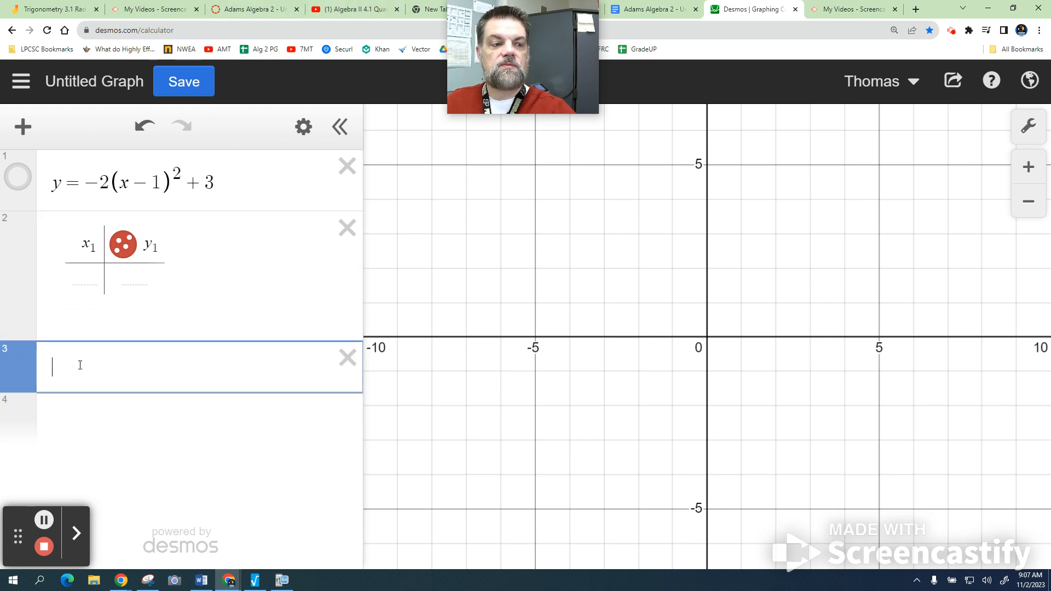
{"action": "type", "text": "y"}
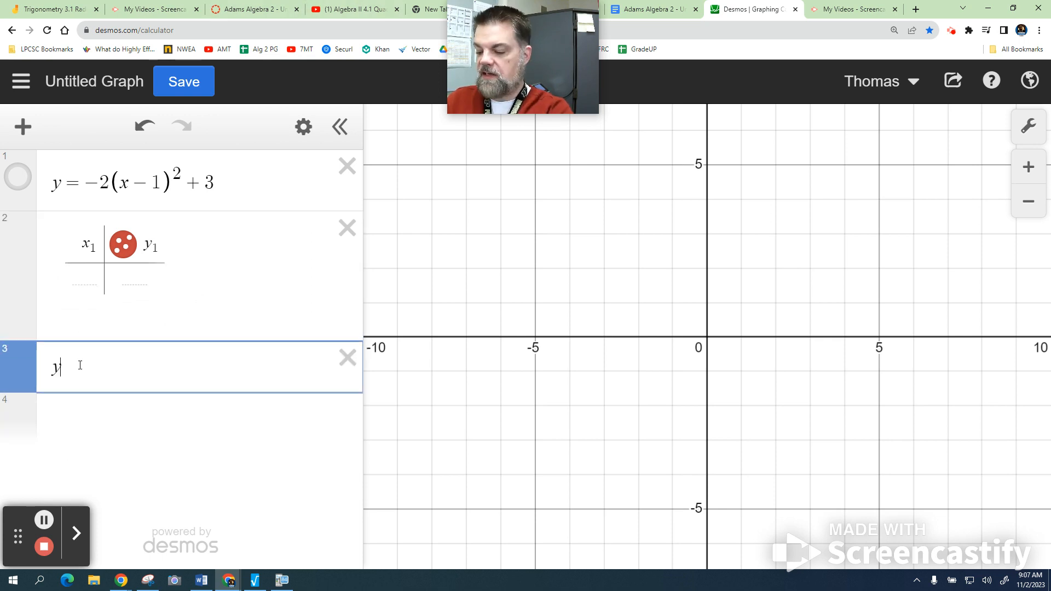
{"action": "type", "text": "="}
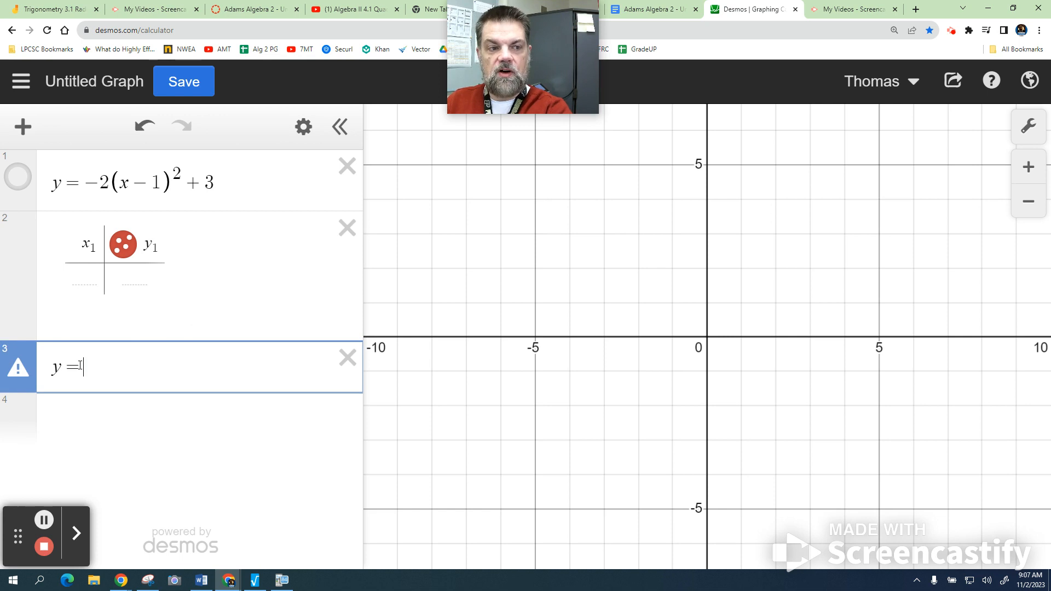
{"action": "type", "text": "a("}
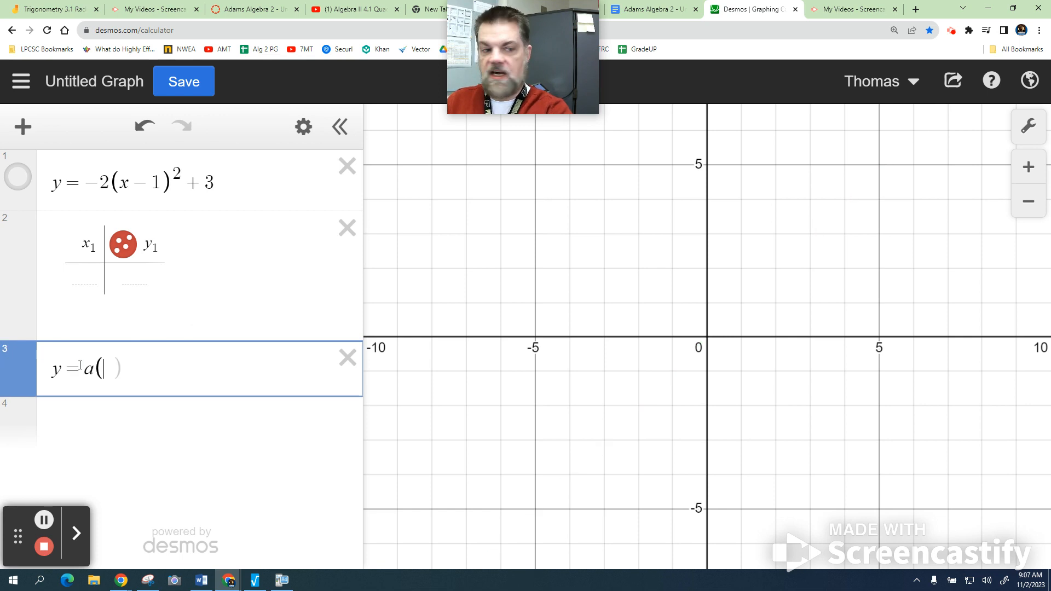
{"action": "type", "text": "x-"}
{"action": "type", "text": "h)"}
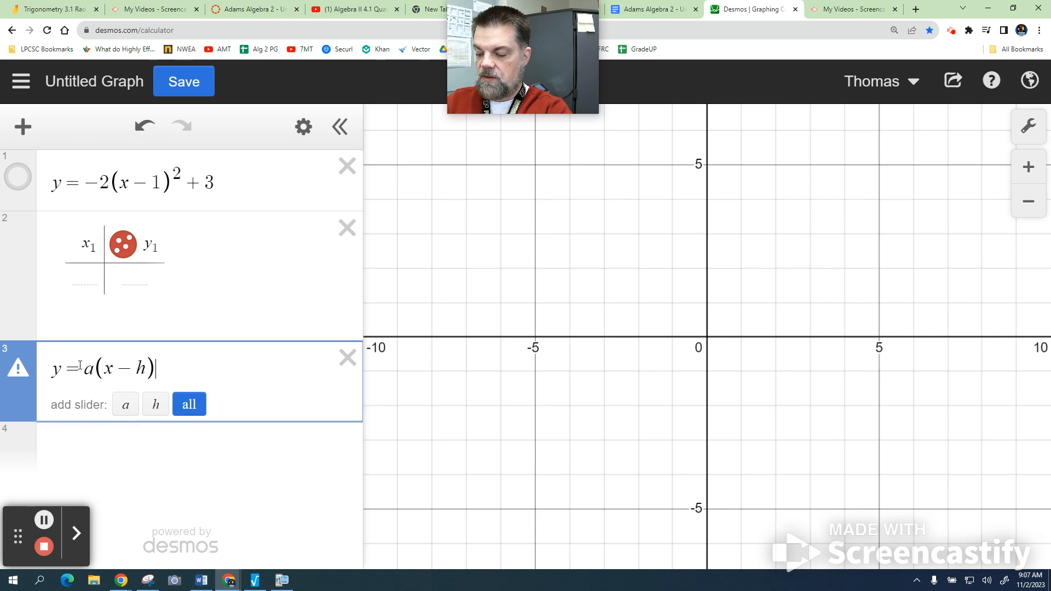
{"action": "type", "text": "^2"}
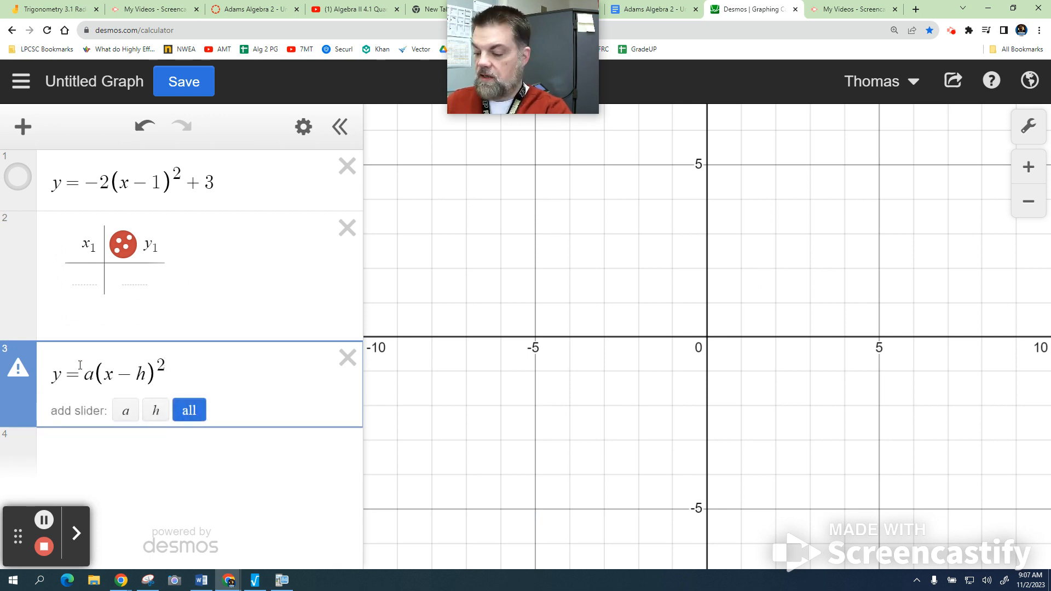
{"action": "key", "text": "Right"}
{"action": "type", "text": "+k"}
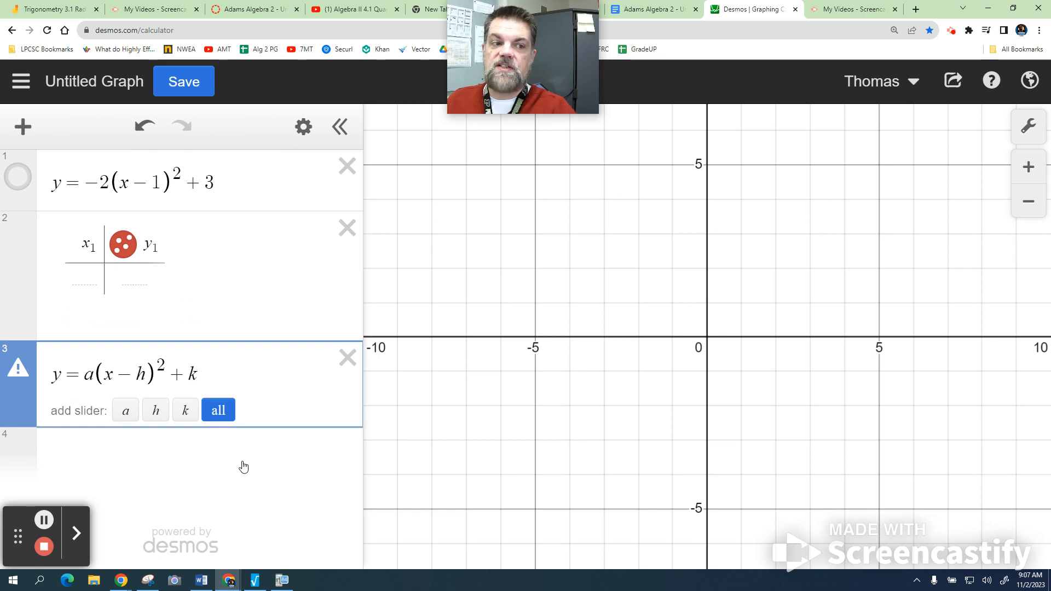
- Fill the table's first row with x = 1 and y = 3, and enter 0 as the second x value
{"action": "left_click", "coordinate": [82, 277]}
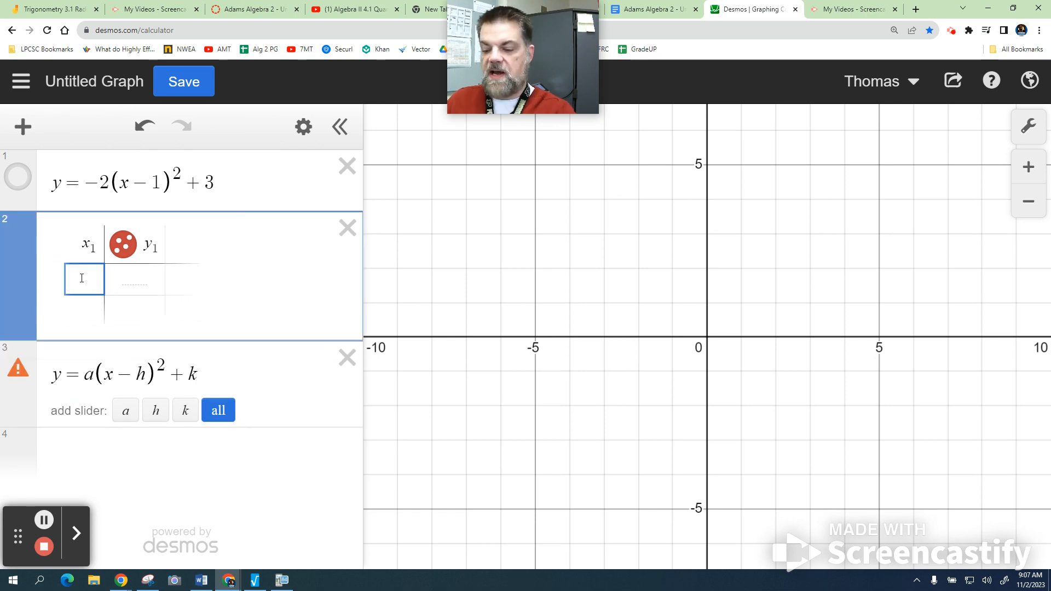
{"action": "type", "text": "1"}
{"action": "left_click", "coordinate": [130, 277]}
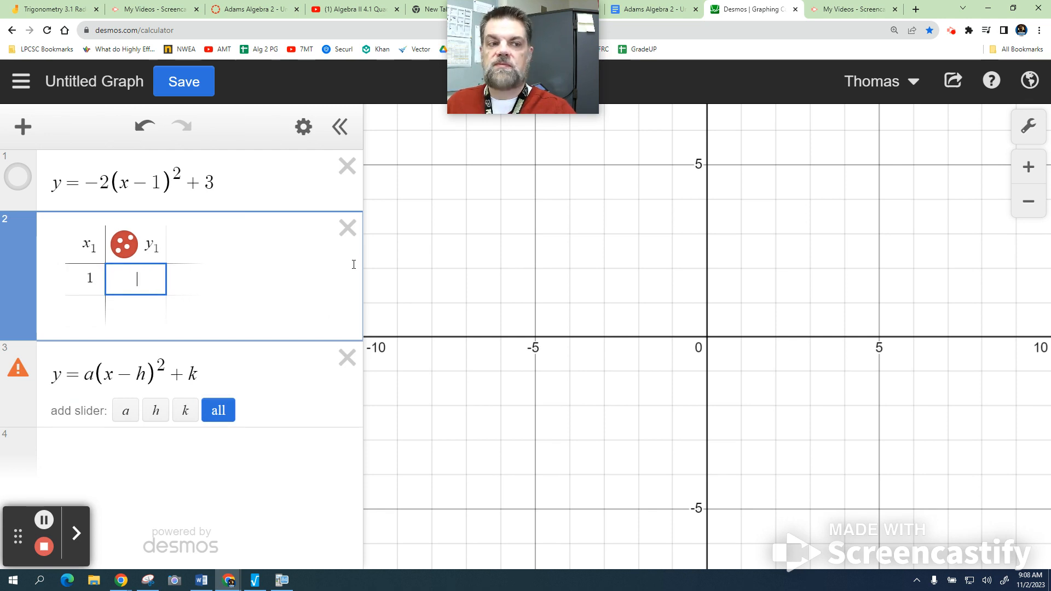
{"action": "type", "text": "3"}
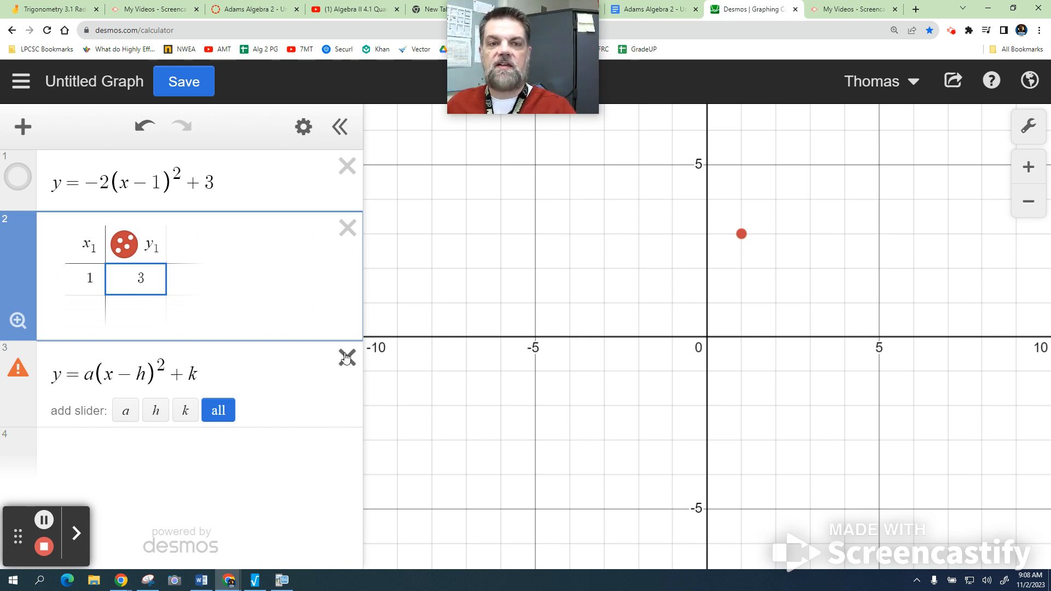
{"action": "left_click", "coordinate": [84, 310]}
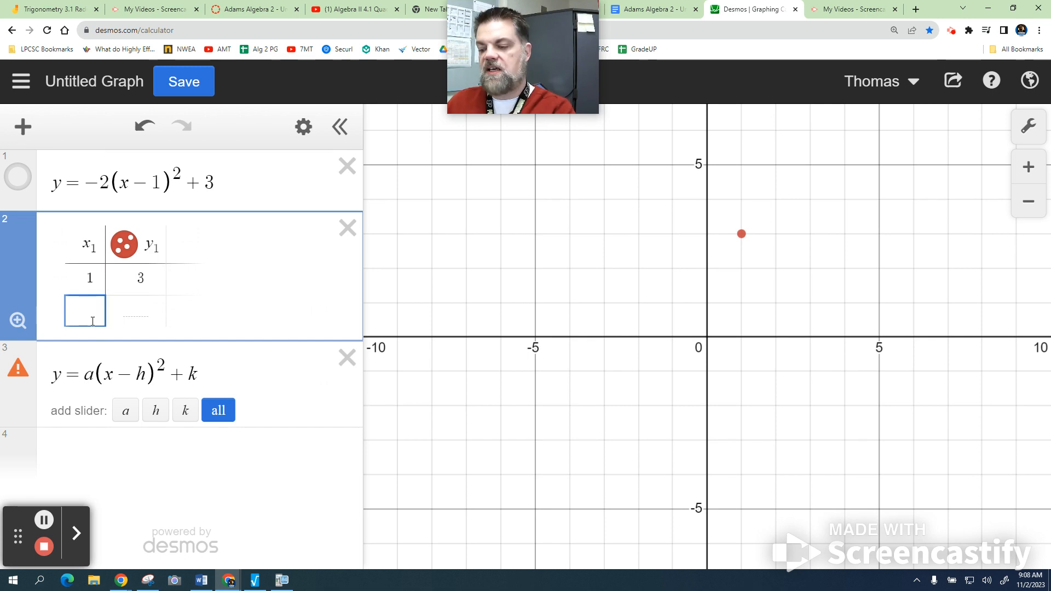
{"action": "type", "text": "0"}
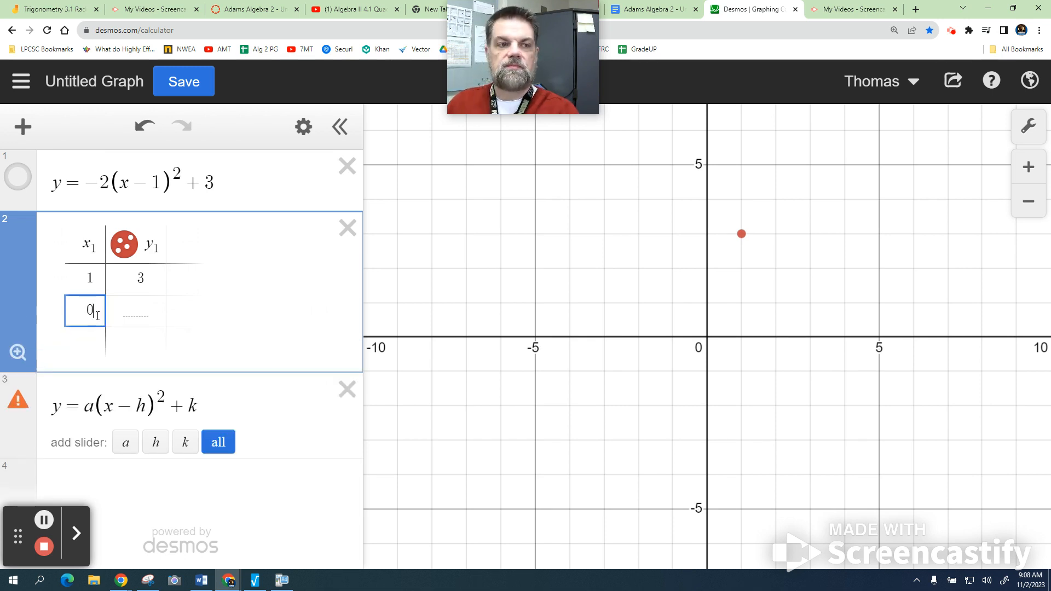
- Switch to the TI-SmartView CE calculator and clear the previous calculations from its home screen
{"action": "left_click", "coordinate": [282, 580]}
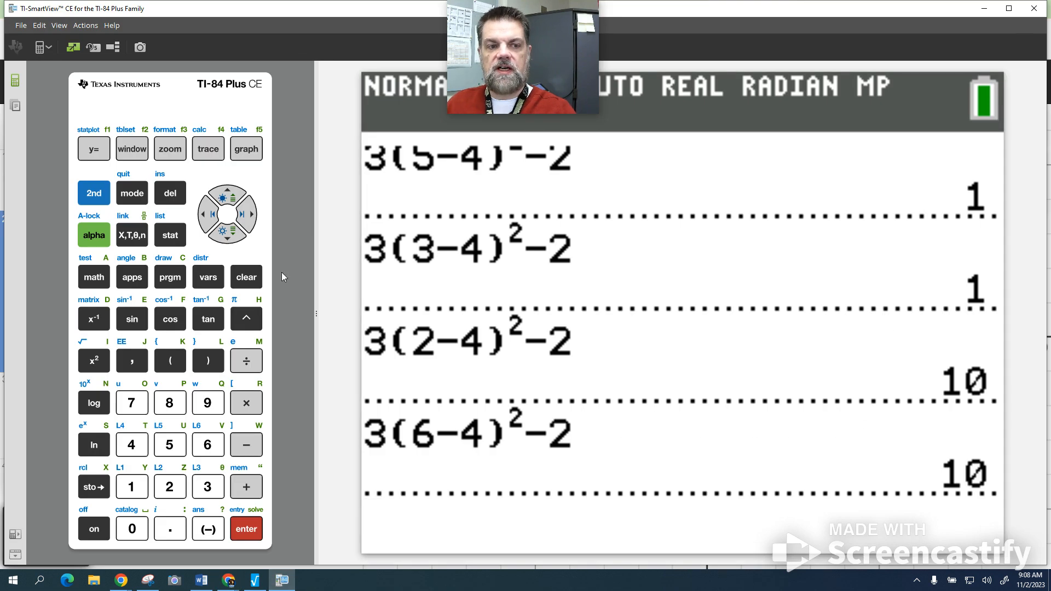
{"action": "left_click", "coordinate": [260, 282]}
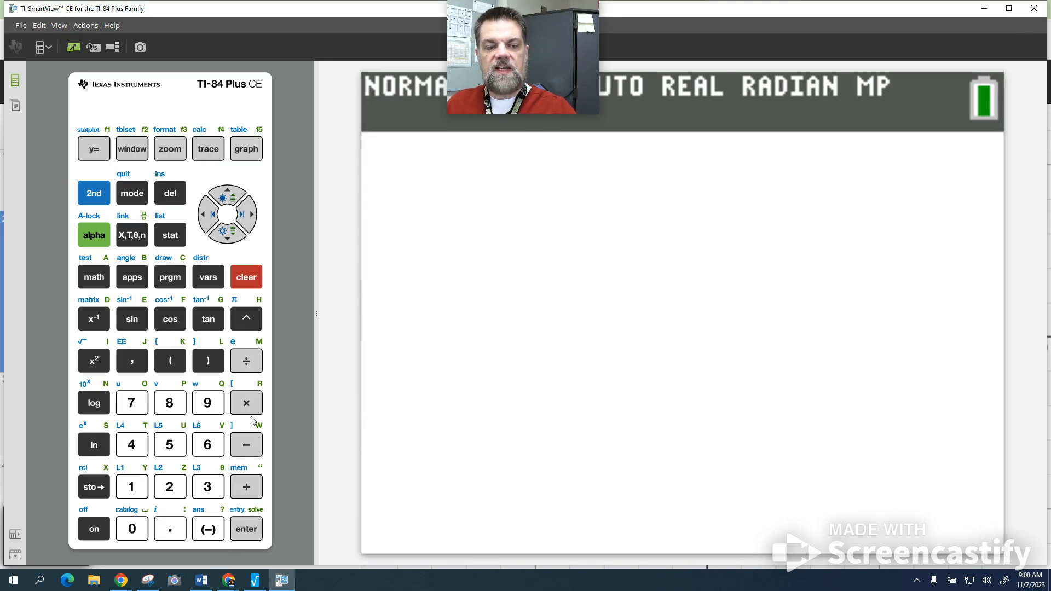
{"action": "left_click", "coordinate": [249, 443]}
{"action": "left_click", "coordinate": [173, 487]}
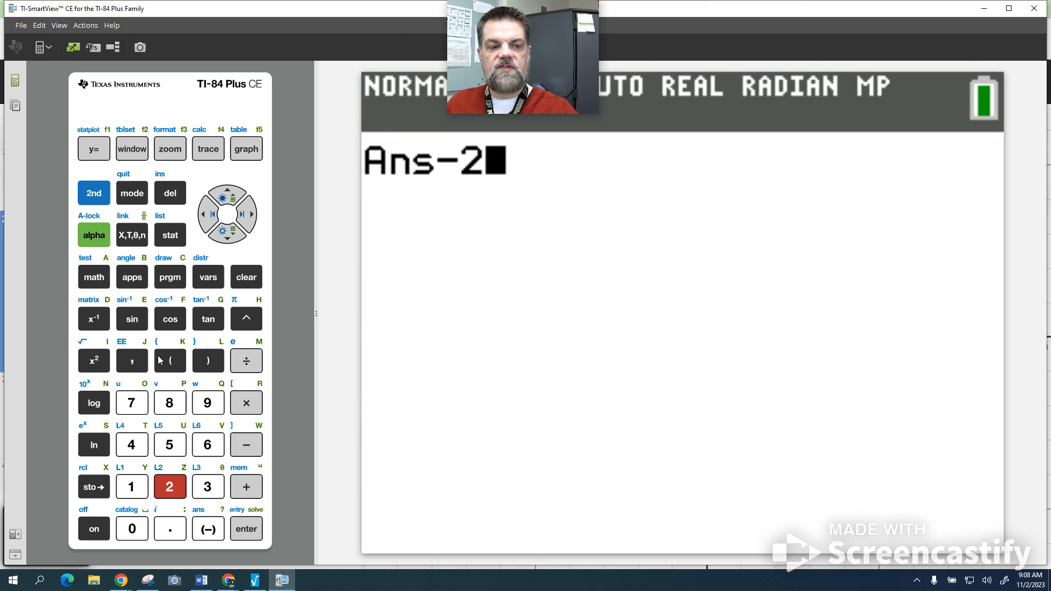
{"action": "left_click", "coordinate": [166, 360]}
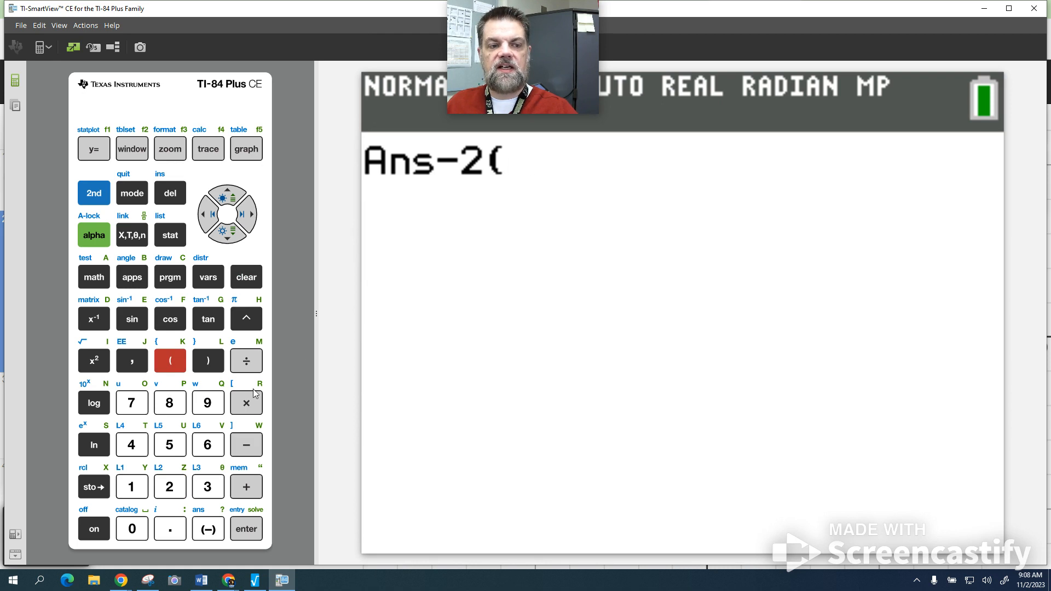
{"action": "left_click", "coordinate": [252, 278]}
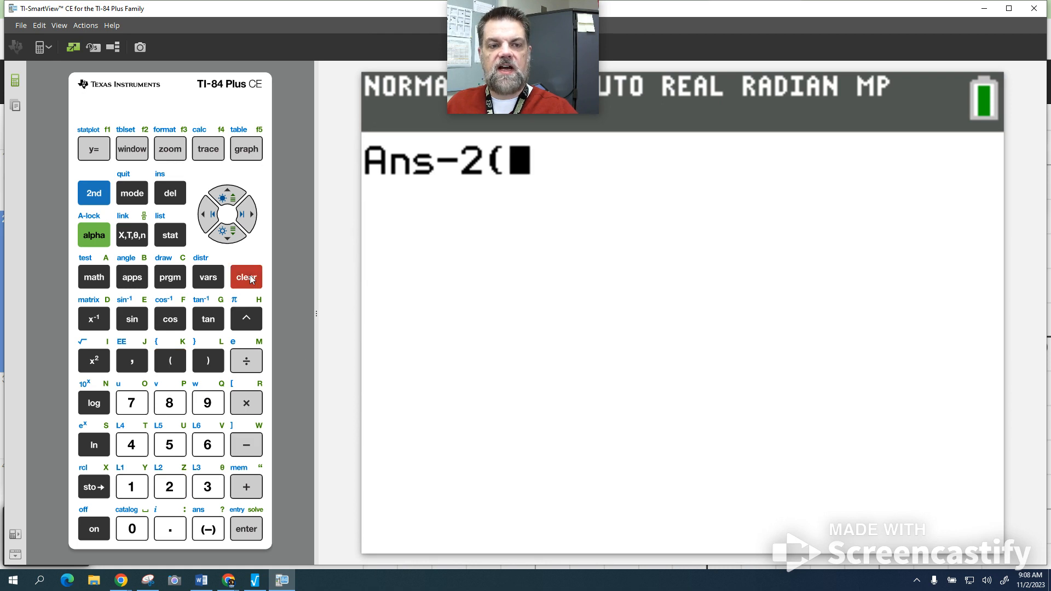
- Evaluate −2(0 − 1)² + 3 on the calculator for the table's second y value
{"action": "left_click", "coordinate": [208, 531]}
{"action": "left_click", "coordinate": [171, 488]}
{"action": "left_click", "coordinate": [176, 363]}
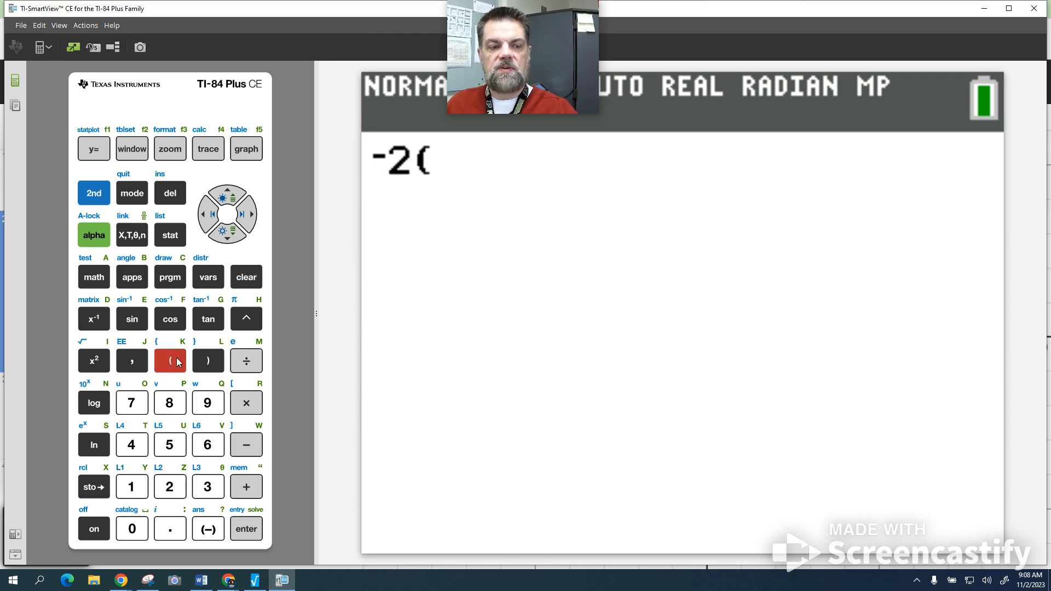
{"action": "left_click", "coordinate": [132, 531]}
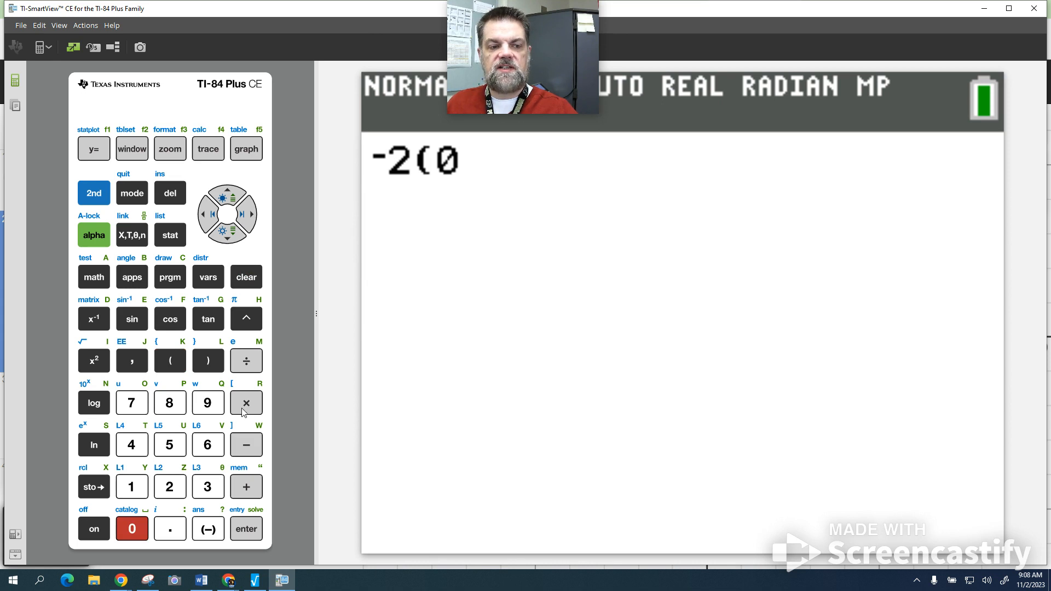
{"action": "left_click", "coordinate": [252, 448]}
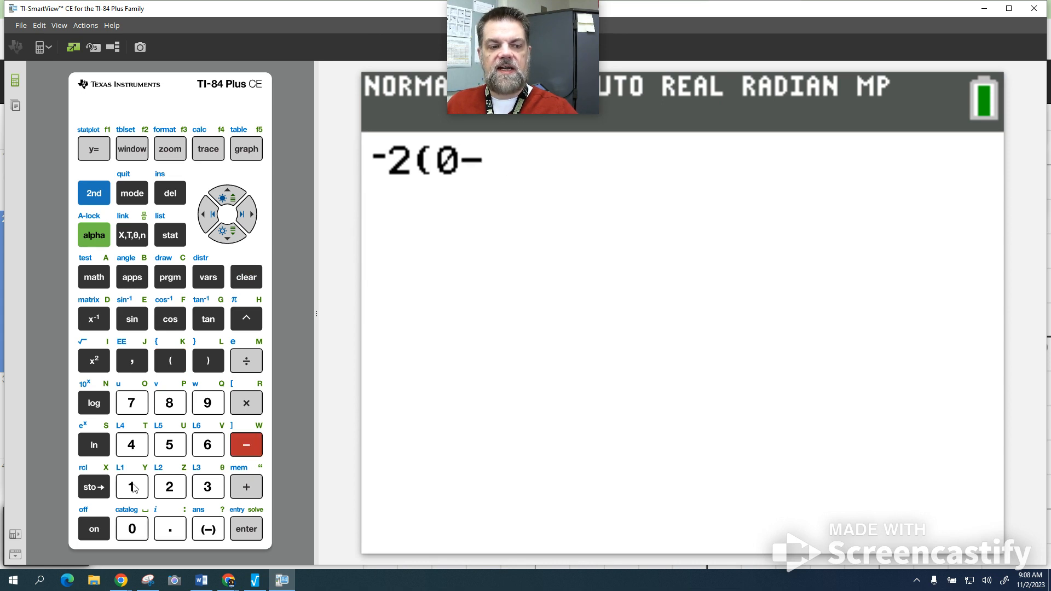
{"action": "left_click", "coordinate": [132, 487]}
{"action": "left_click", "coordinate": [209, 362]}
{"action": "left_click", "coordinate": [248, 326]}
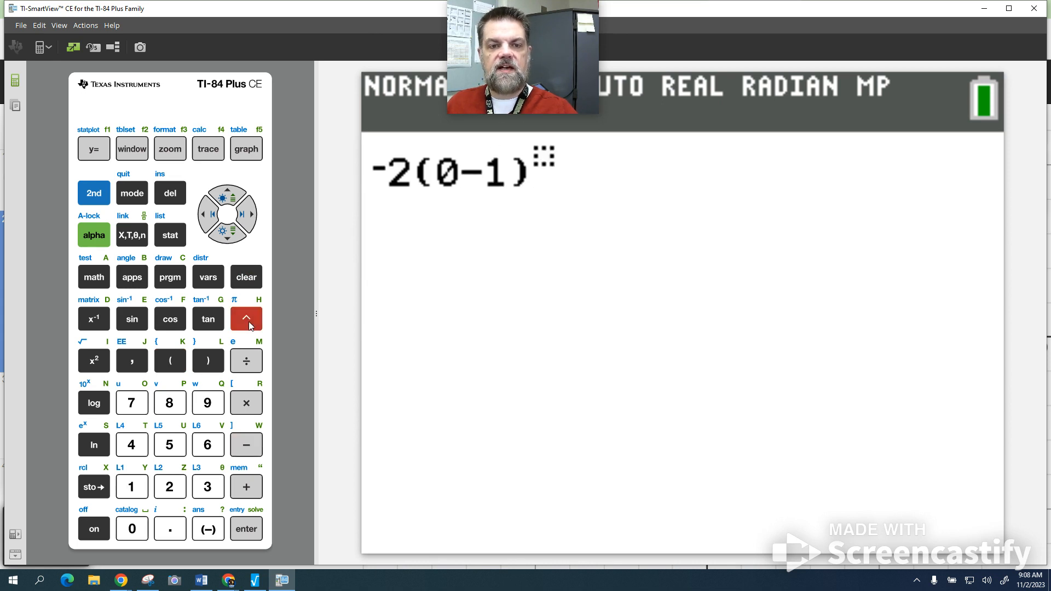
{"action": "left_click", "coordinate": [169, 486]}
{"action": "left_click", "coordinate": [251, 214]}
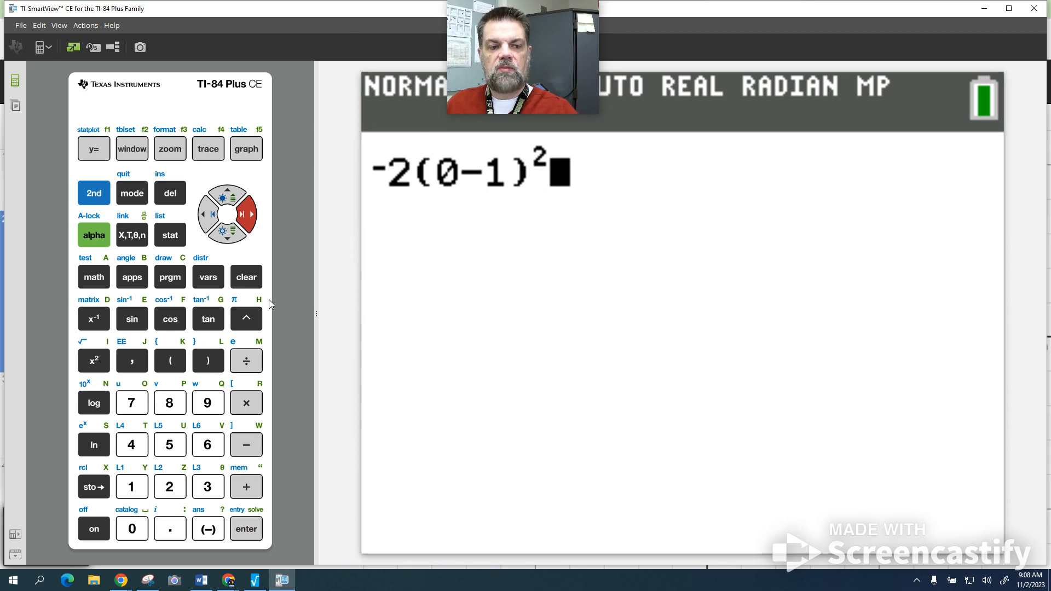
{"action": "left_click", "coordinate": [253, 483]}
{"action": "left_click", "coordinate": [214, 492]}
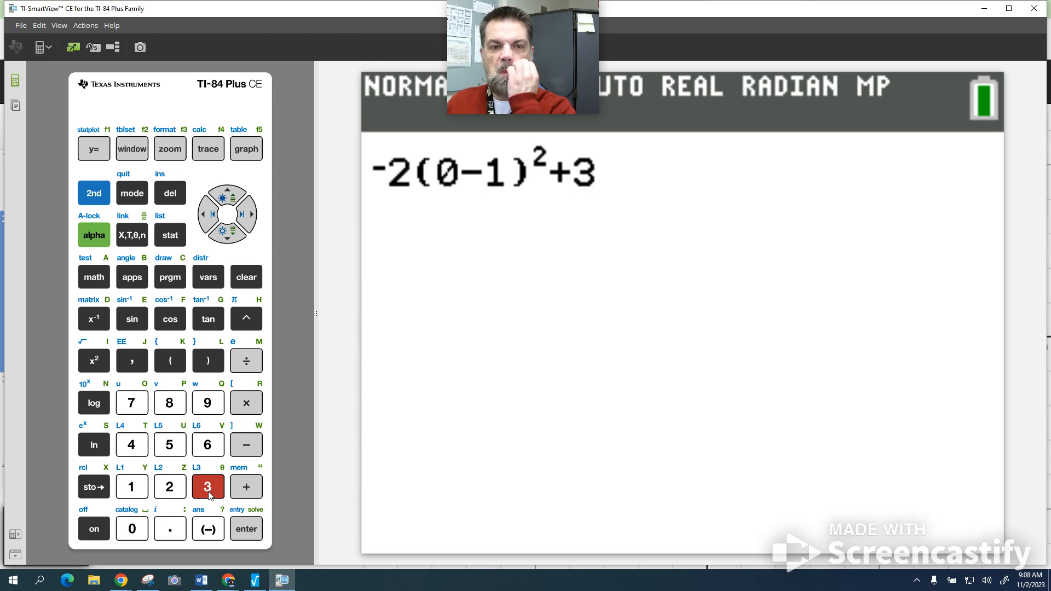
{"action": "left_click", "coordinate": [244, 530]}
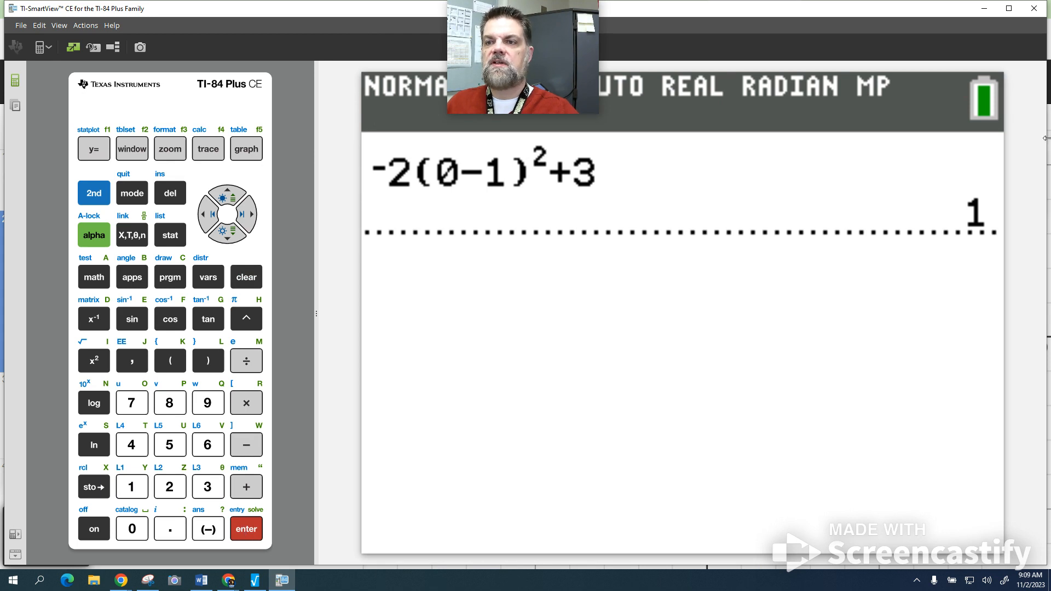
- Switch to Desmos, complete the table's second row with y = 1, and fill the third row with x = 2 and y = 1
{"action": "left_click", "coordinate": [146, 316]}
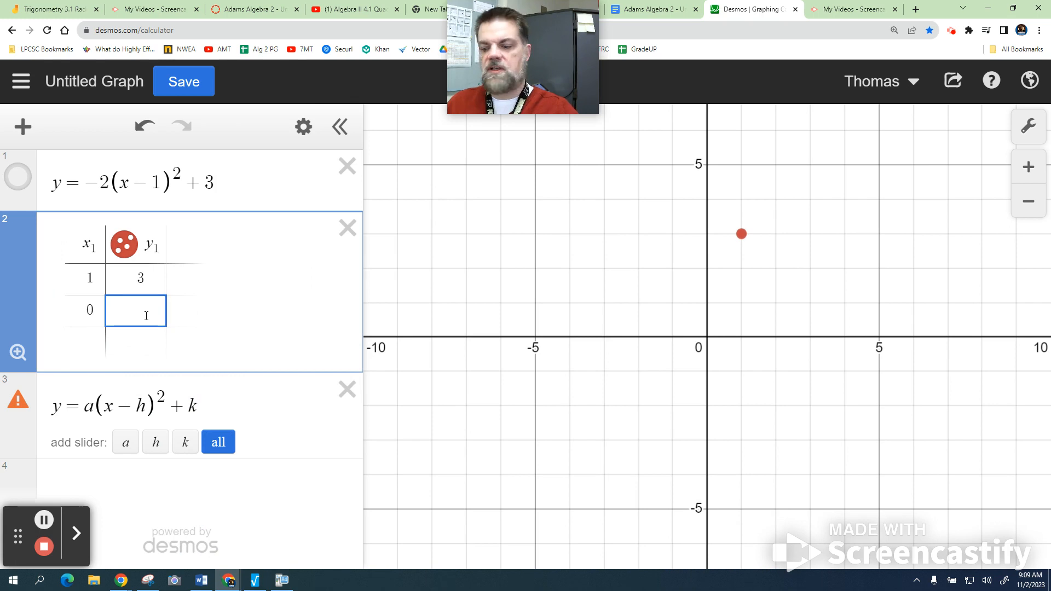
{"action": "type", "text": "1"}
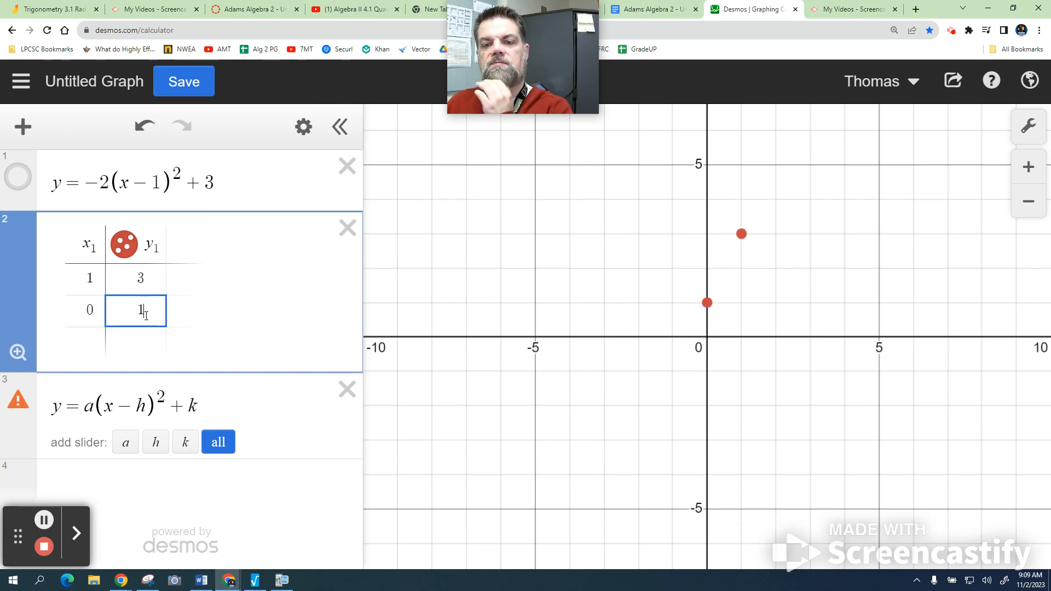
{"action": "left_click", "coordinate": [87, 349]}
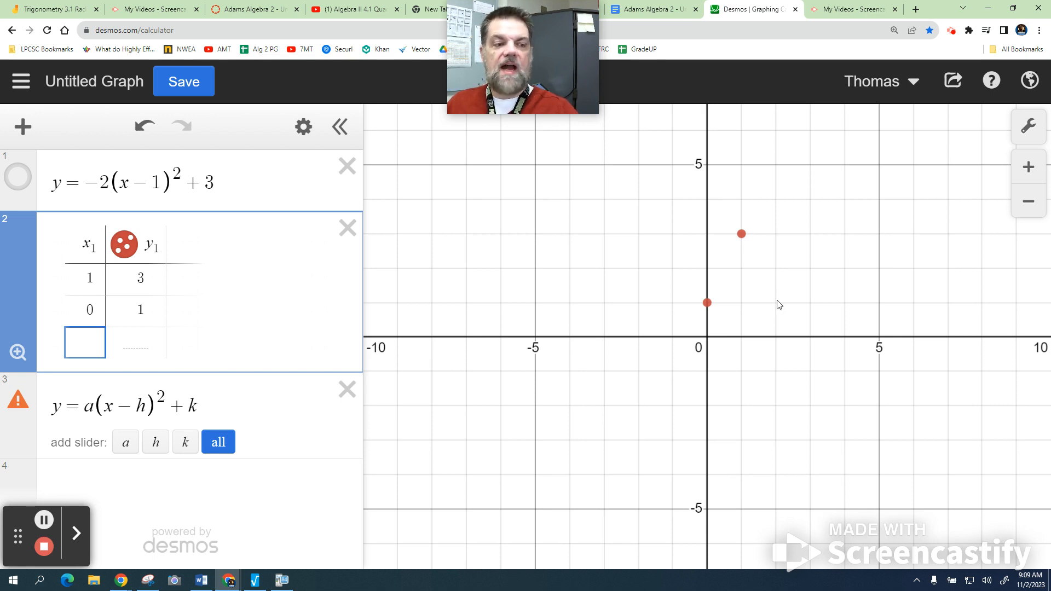
{"action": "type", "text": "2"}
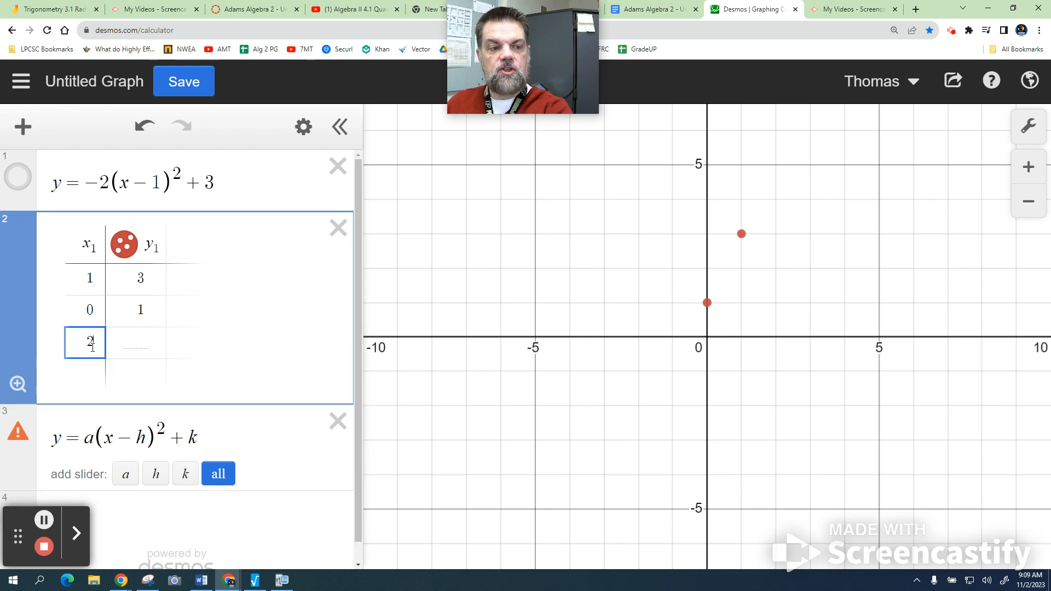
{"action": "left_click", "coordinate": [128, 341]}
{"action": "type", "text": "-"}
{"action": "type", "text": "1"}
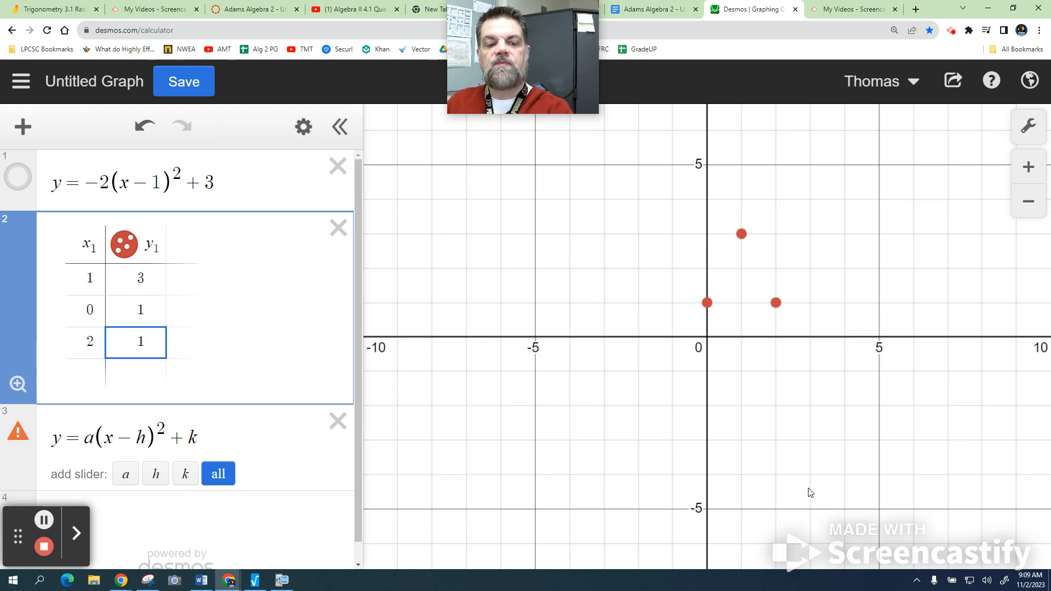
- Switch to the TI-SmartView CE calculator and evaluate −2(2 − 1)² + 3 to check the third row's y value
{"action": "left_click", "coordinate": [282, 580]}
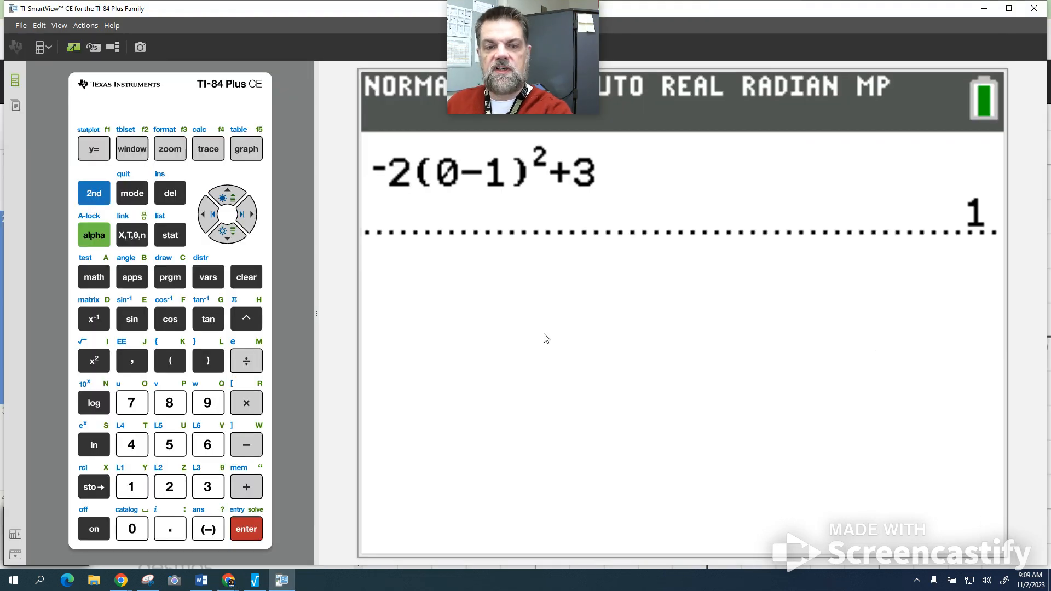
{"action": "left_click", "coordinate": [208, 529]}
{"action": "left_click", "coordinate": [180, 490]}
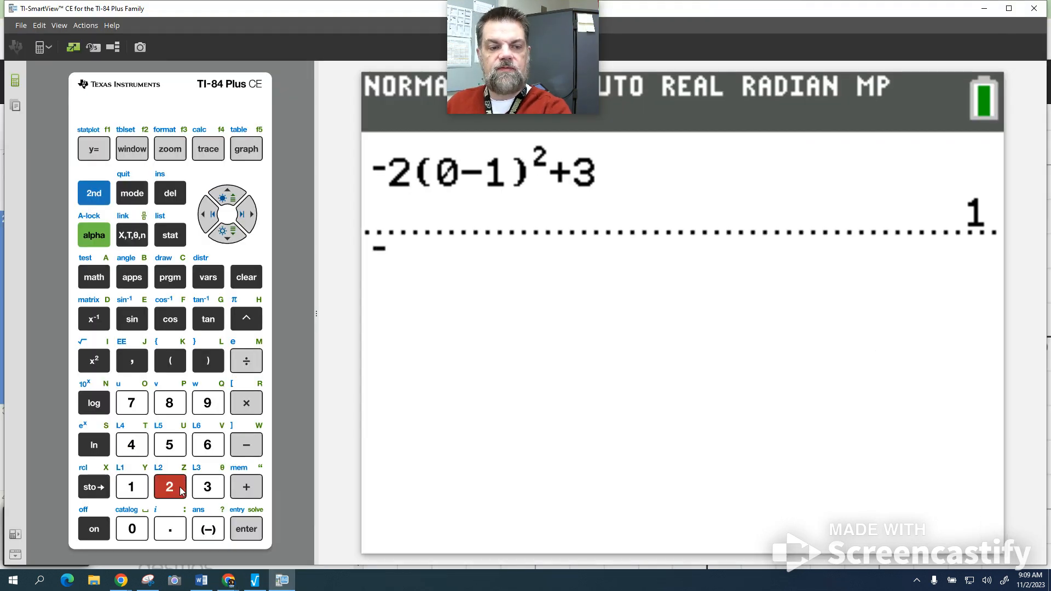
{"action": "left_click", "coordinate": [176, 367]}
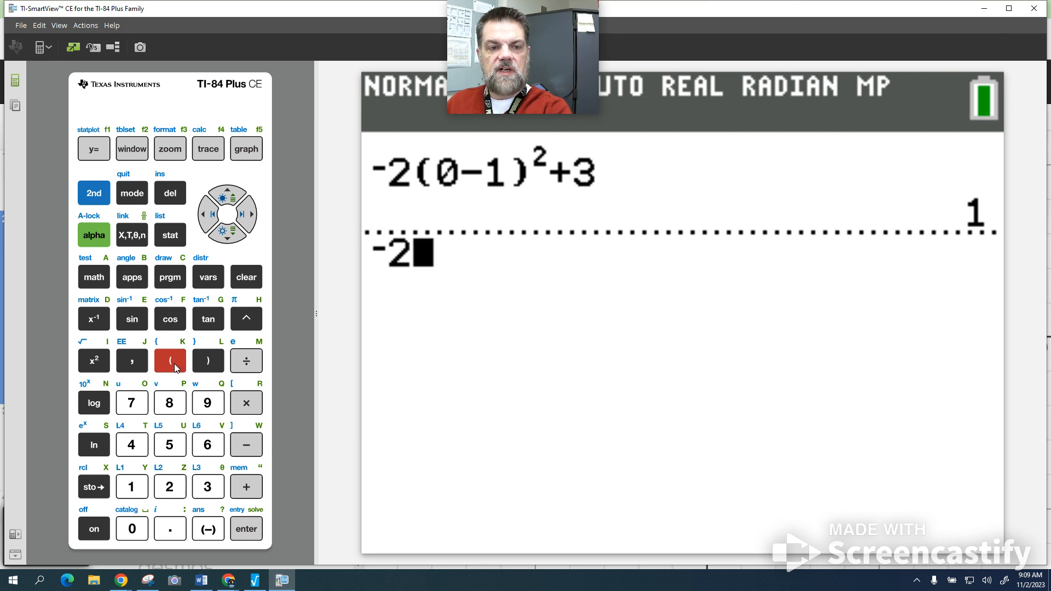
{"action": "left_click", "coordinate": [184, 487]}
{"action": "left_click", "coordinate": [252, 450]}
{"action": "left_click", "coordinate": [144, 479]}
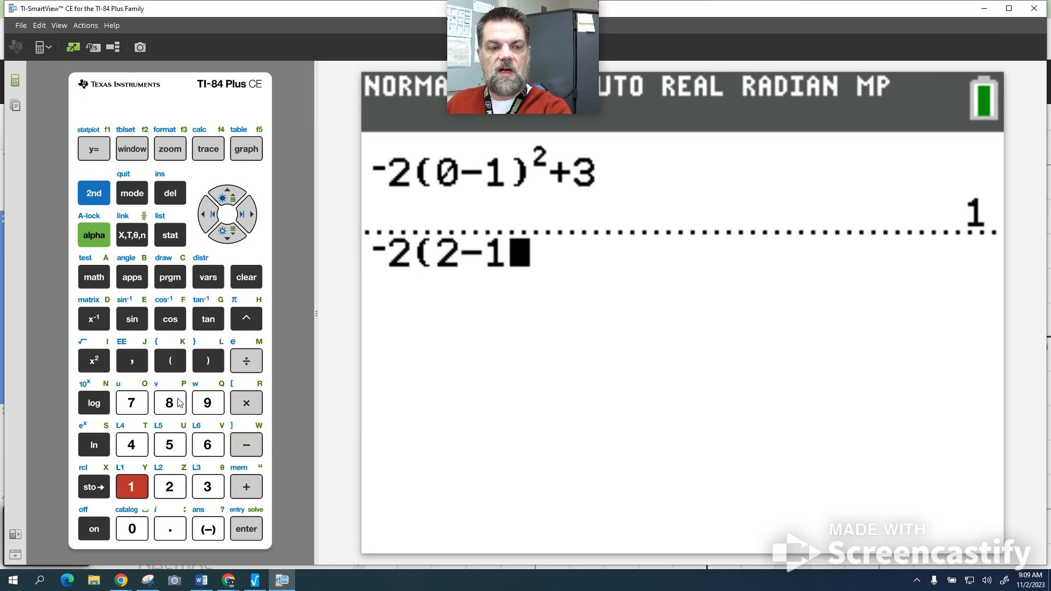
{"action": "left_click", "coordinate": [208, 360]}
{"action": "left_click", "coordinate": [246, 319]}
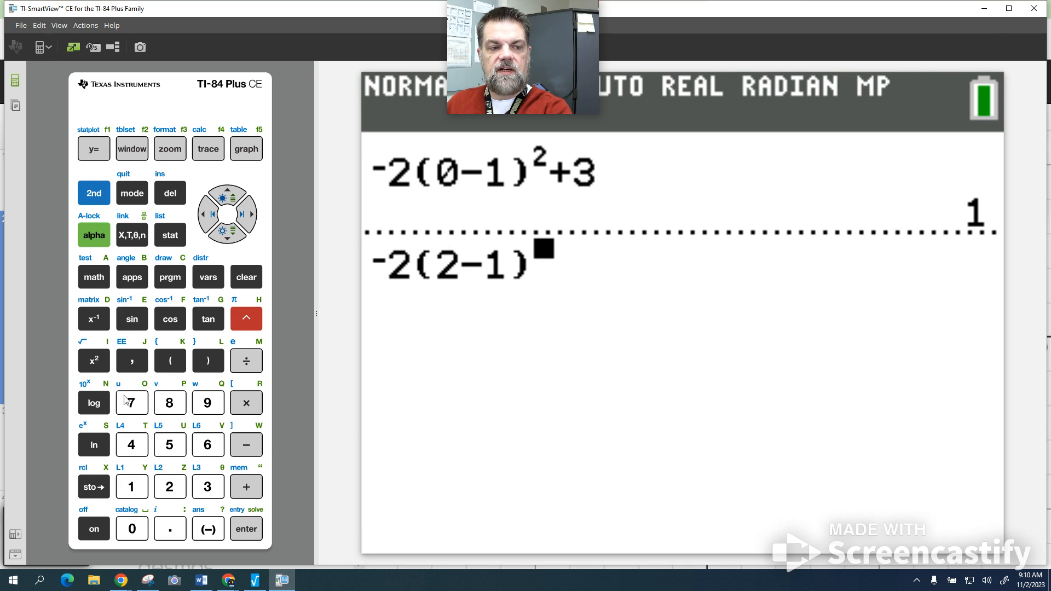
{"action": "left_click", "coordinate": [164, 484]}
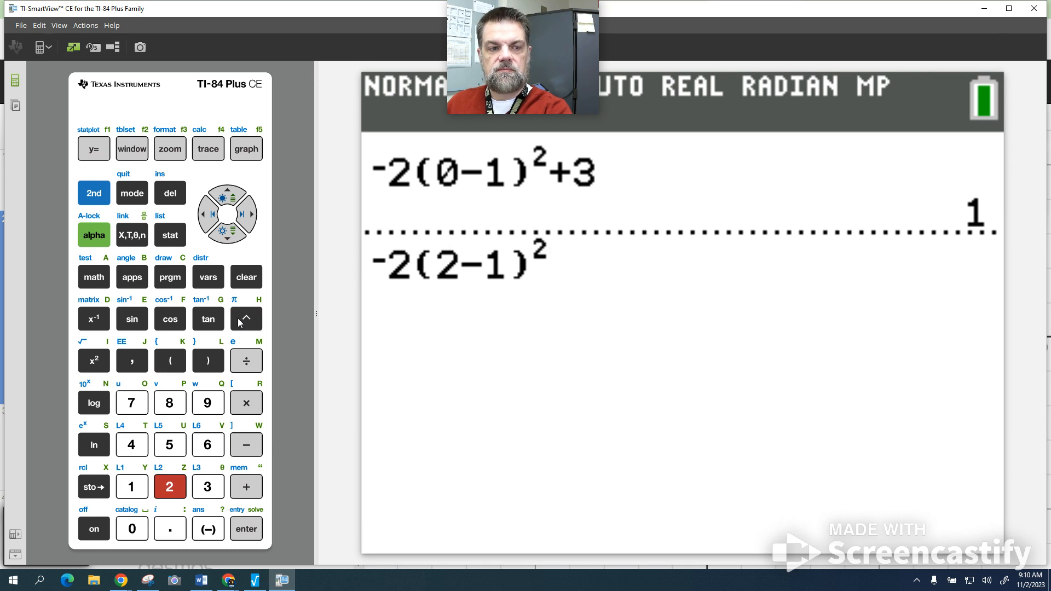
{"action": "left_click", "coordinate": [250, 214]}
{"action": "left_click", "coordinate": [247, 490]}
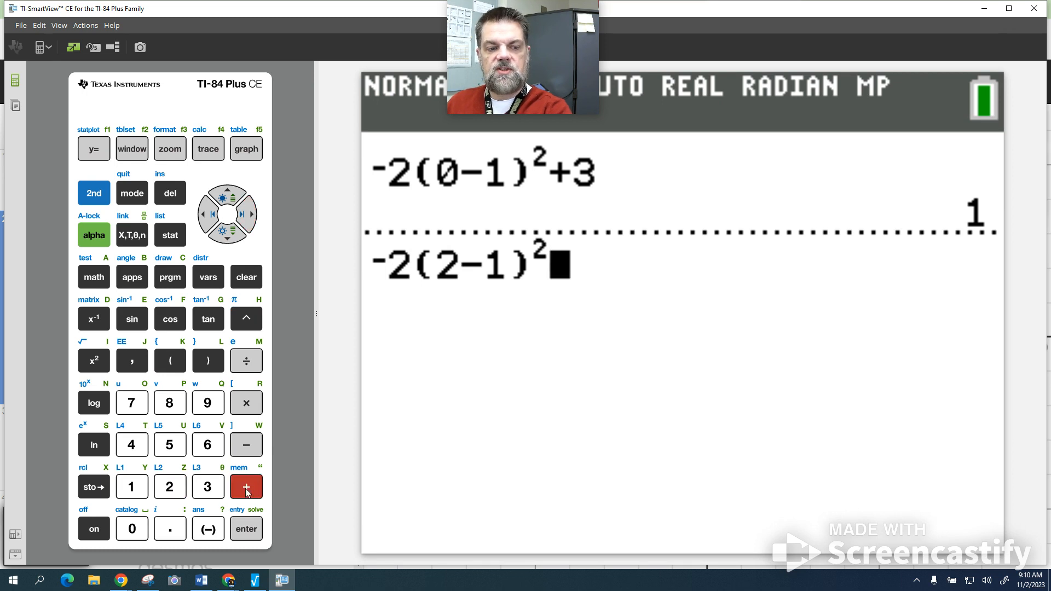
{"action": "left_click", "coordinate": [208, 489]}
{"action": "left_click", "coordinate": [246, 528]}
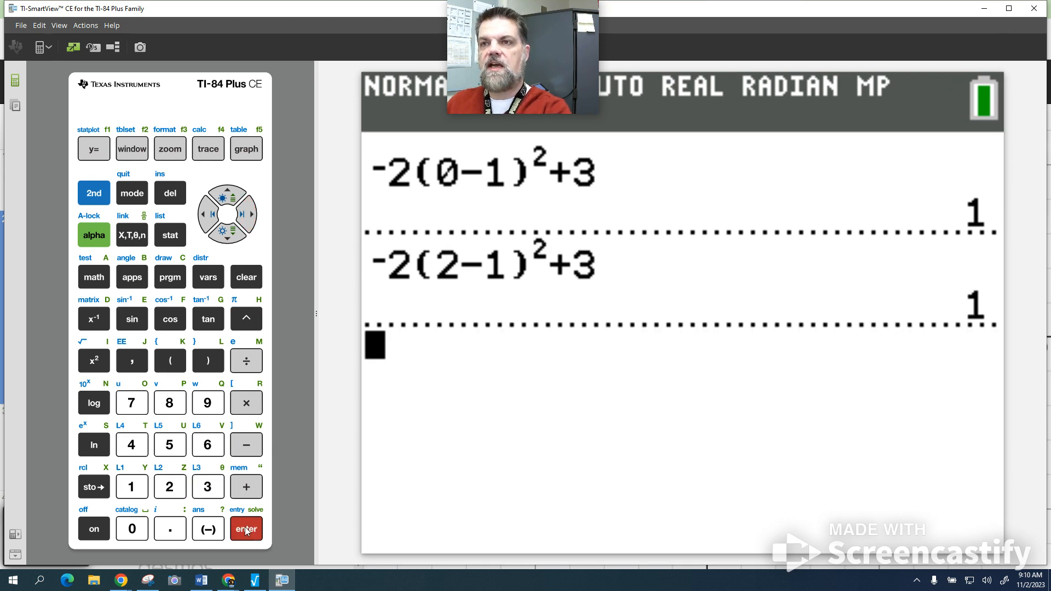